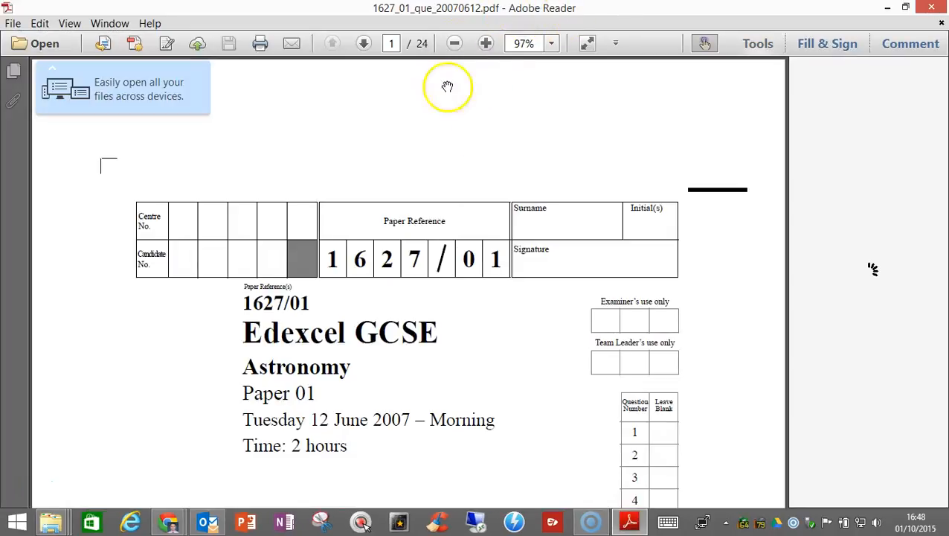
Go to question 1 on page 2 and open the commenting tools.
scroll(430, 254, down, 8)
scroll(432, 255, down, 15)
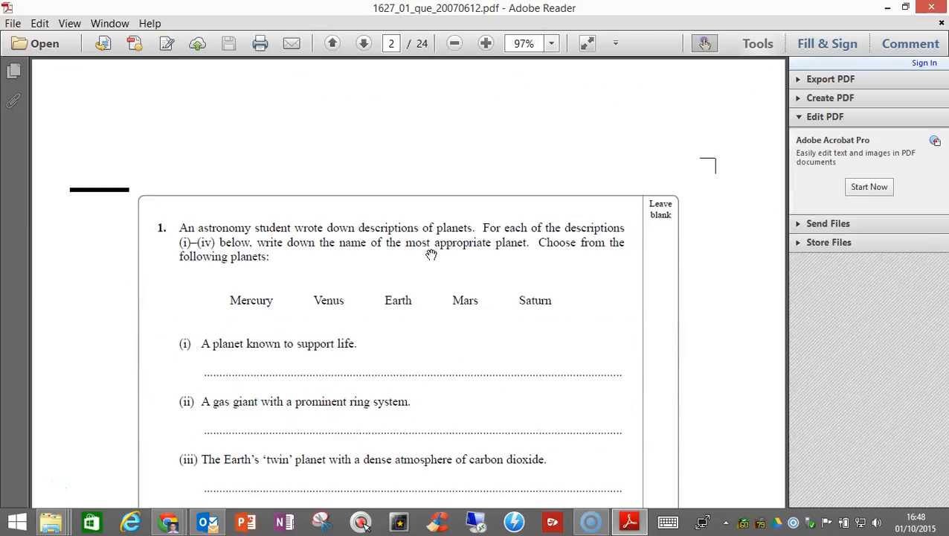
scroll(433, 247, down, 2)
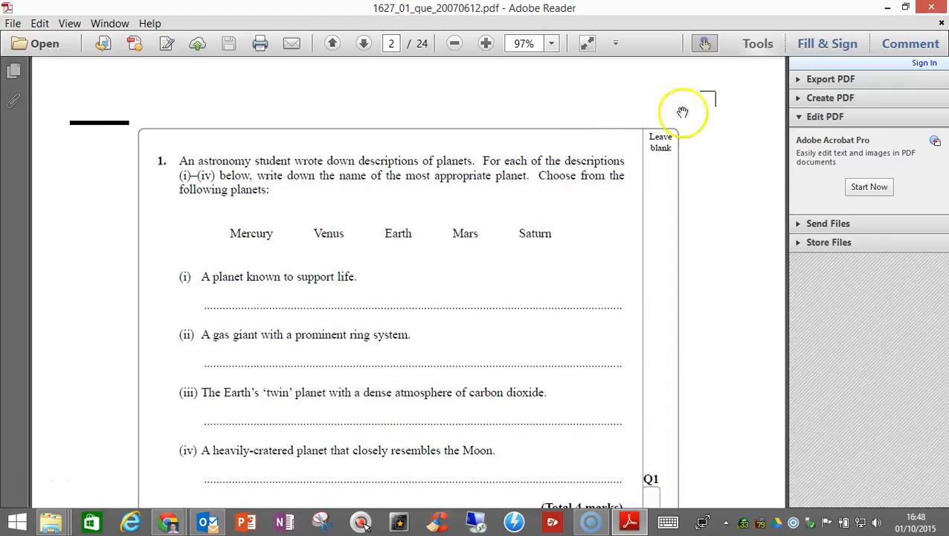
click(912, 45)
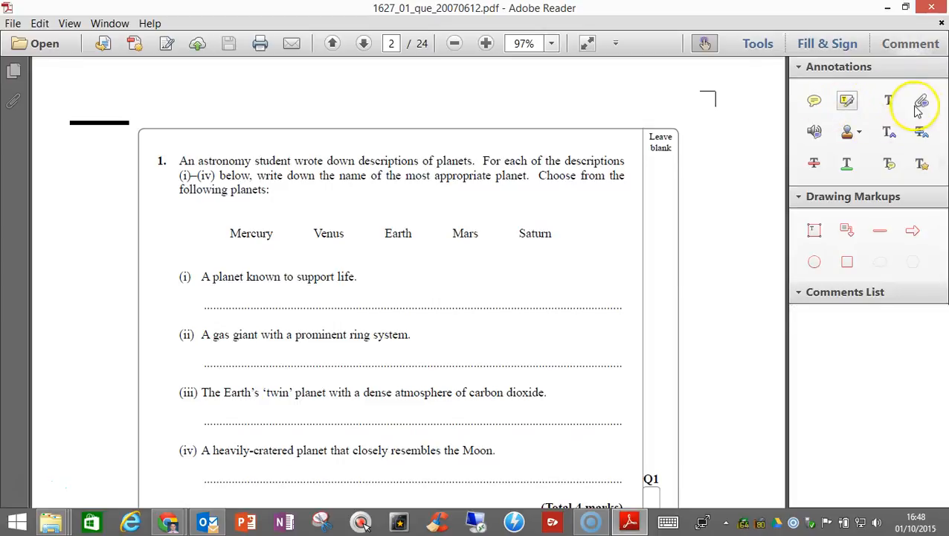
Add a sticky note with the text "hgh" beside Saturn in the planet list and delete it.
click(814, 100)
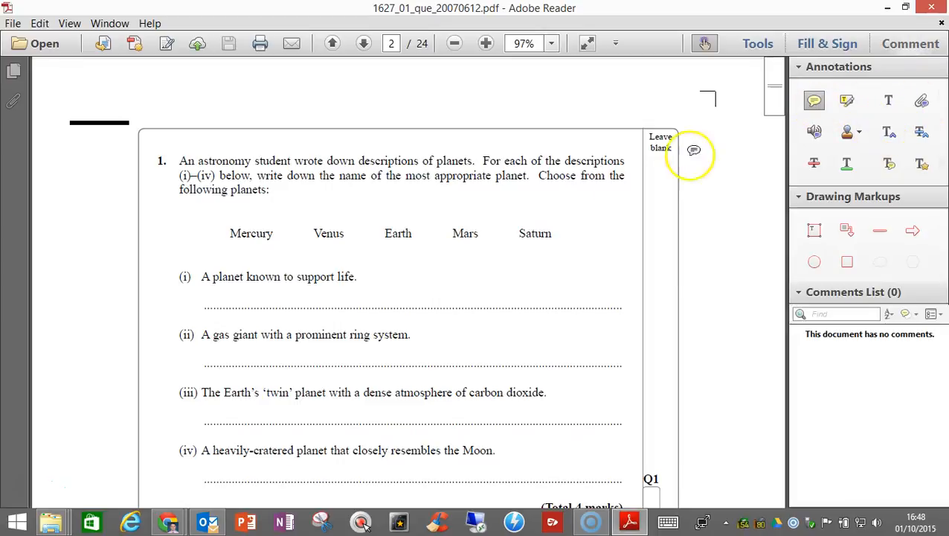
click(525, 220)
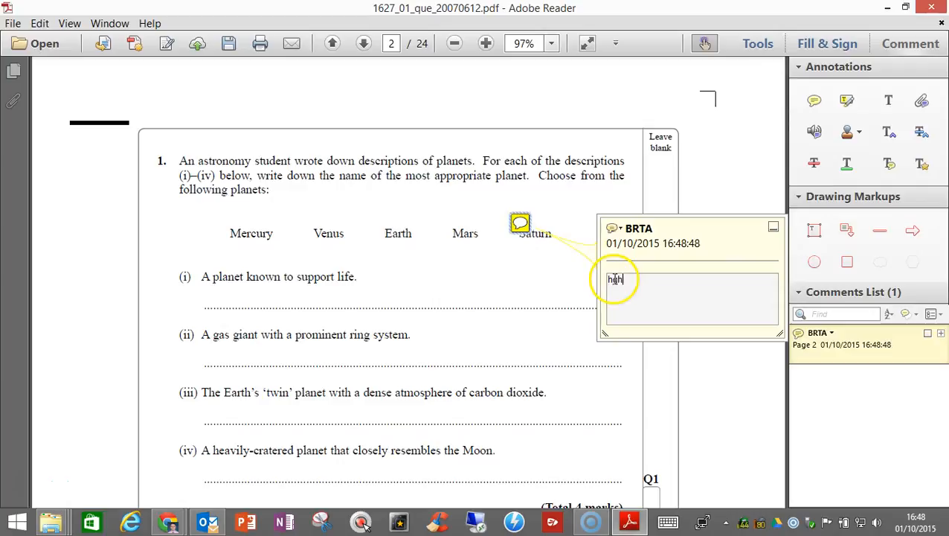
click(520, 224)
key(Delete)
Highlight question 1's opening text up to "write" and strike through the statement of part (ii).
click(847, 99)
drag(288, 176, 183, 161)
click(816, 167)
drag(416, 335, 200, 336)
scroll(339, 385, down, 2)
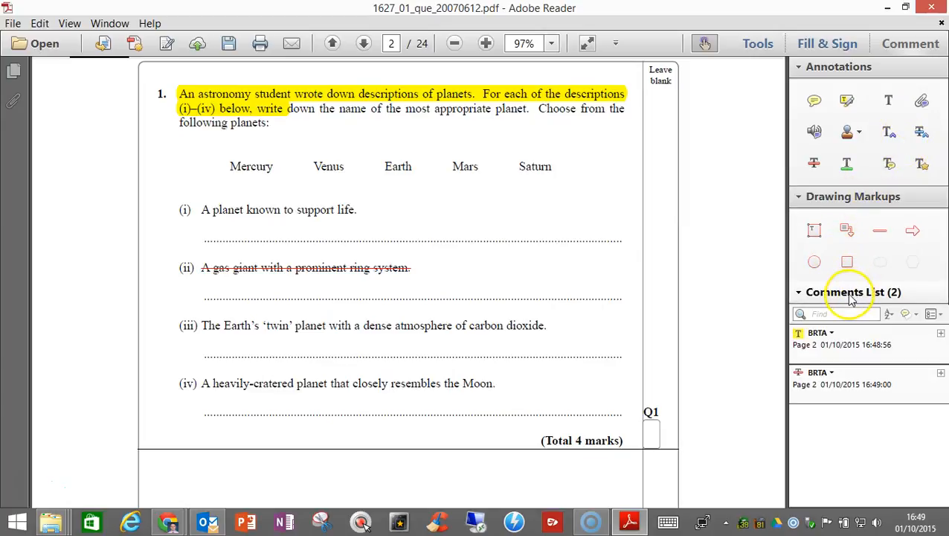
Record a short audio comment and attach it at the end of the part (i) answer line.
click(816, 134)
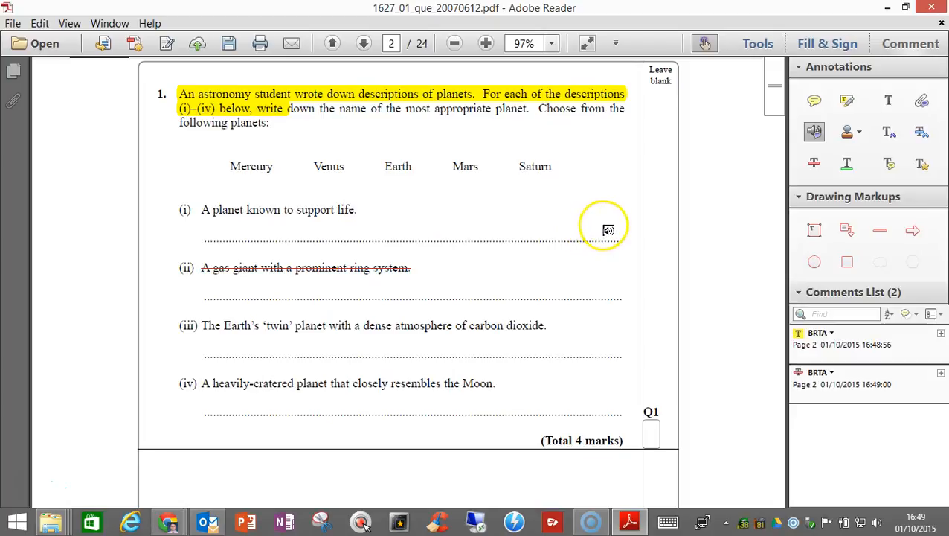
click(606, 228)
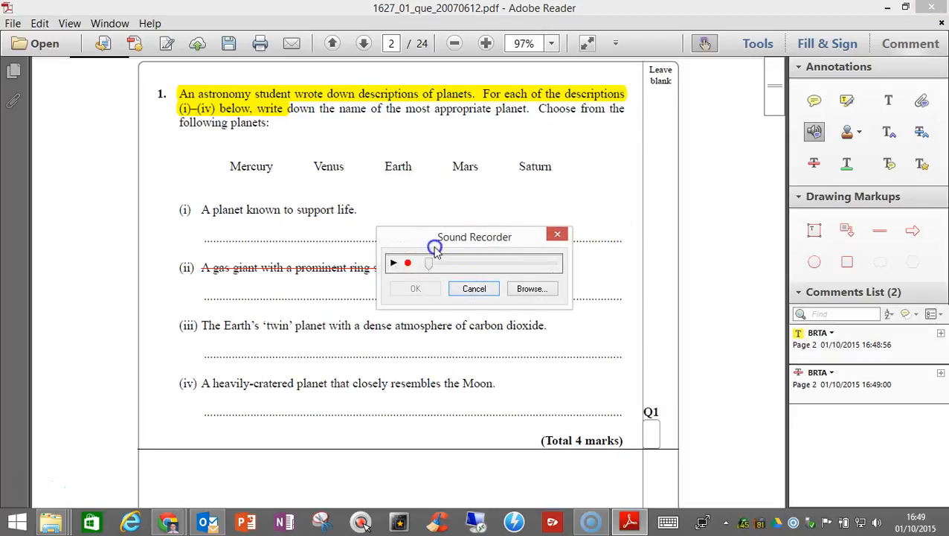
click(408, 264)
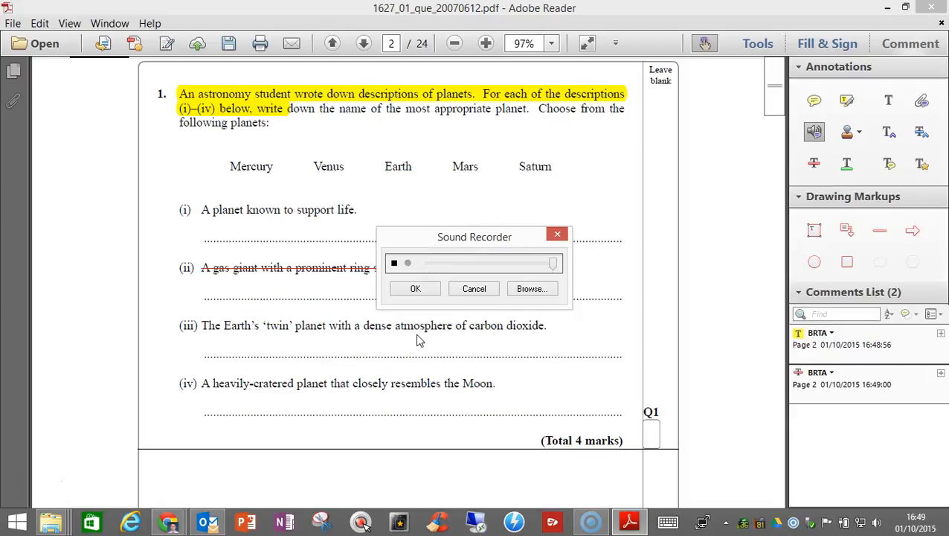
click(415, 289)
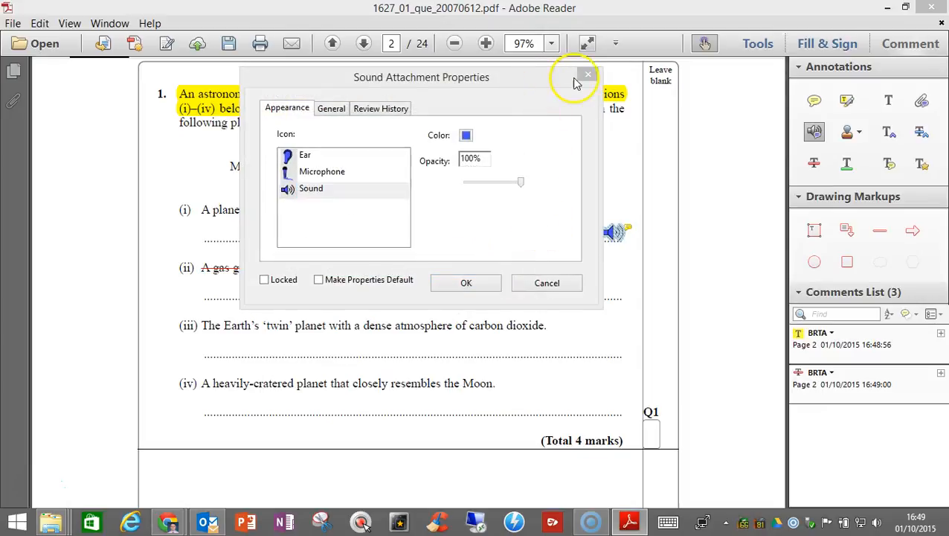
click(587, 75)
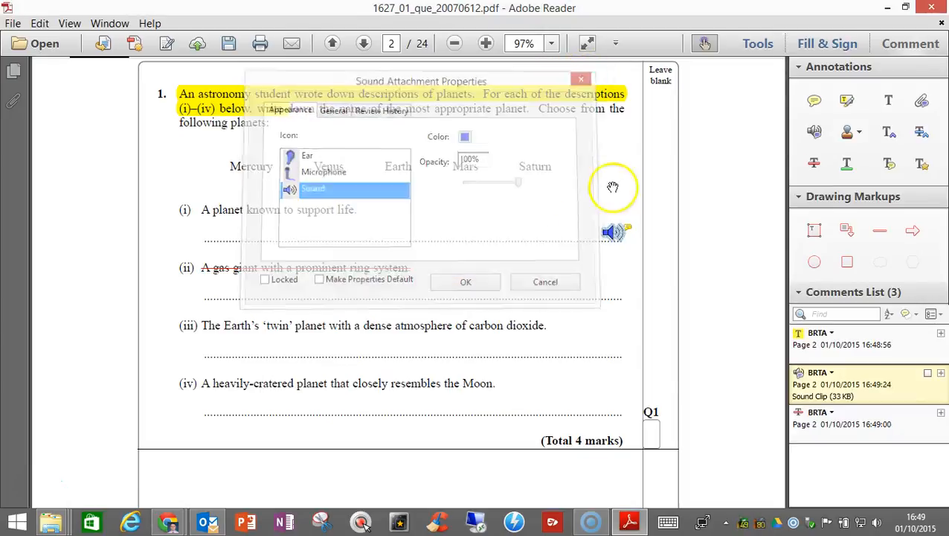
click(614, 231)
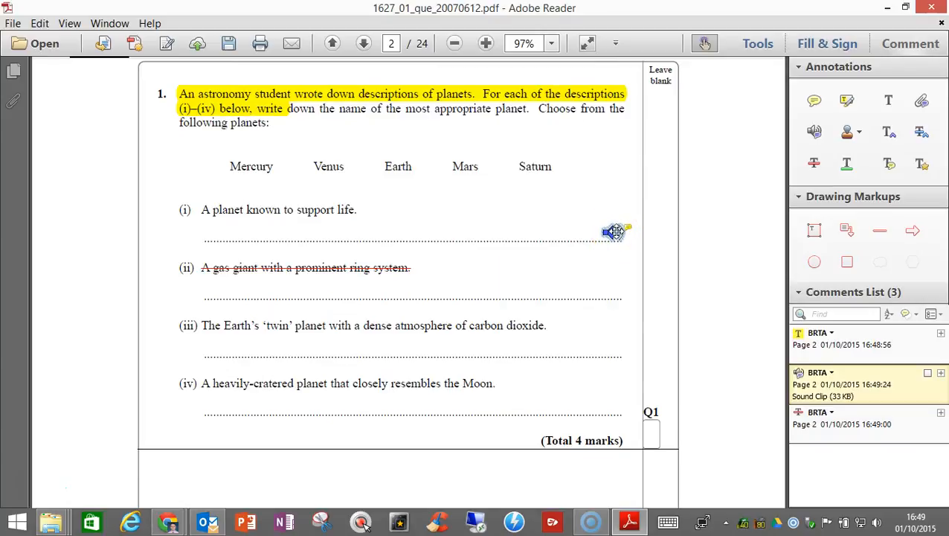
click(528, 238)
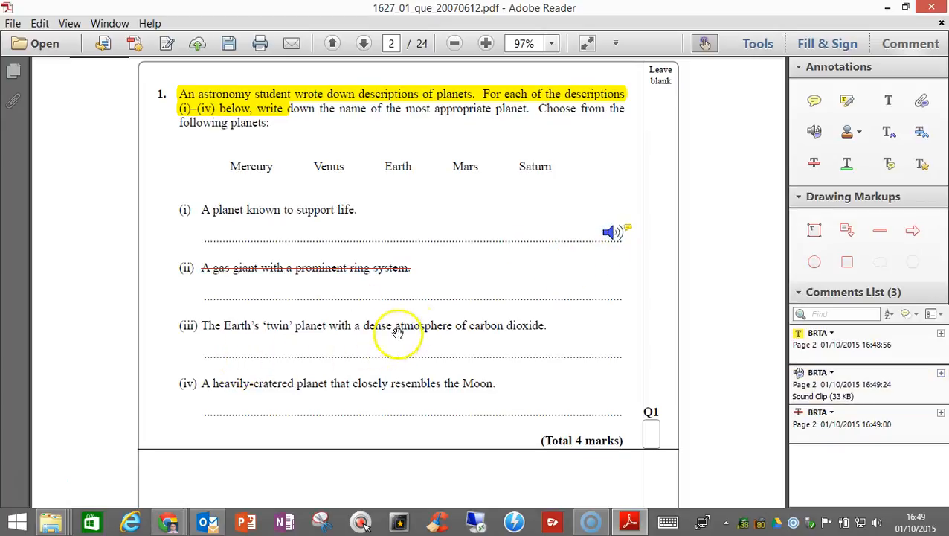
Place checkmarks at the ends of the statements in parts (iv) and (iii).
scroll(632, 280, down, 5)
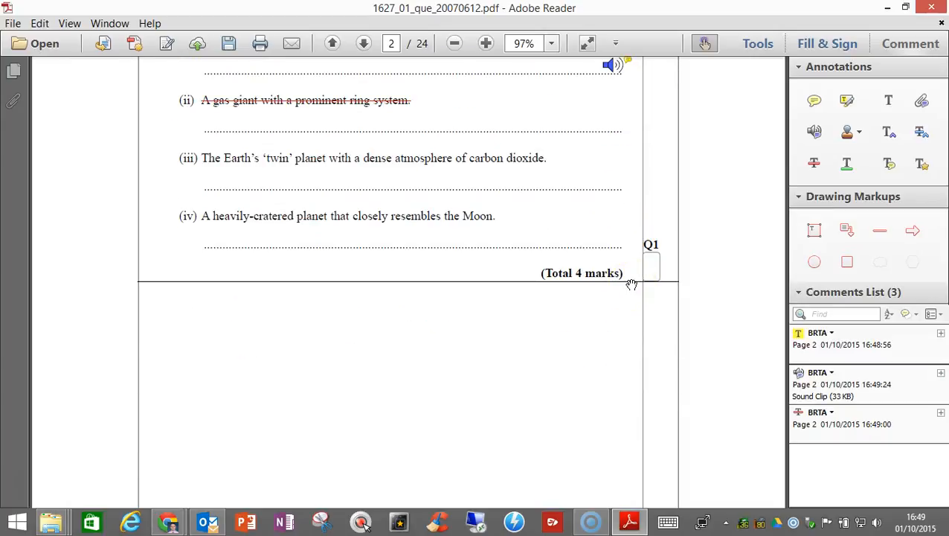
scroll(631, 285, up, 1)
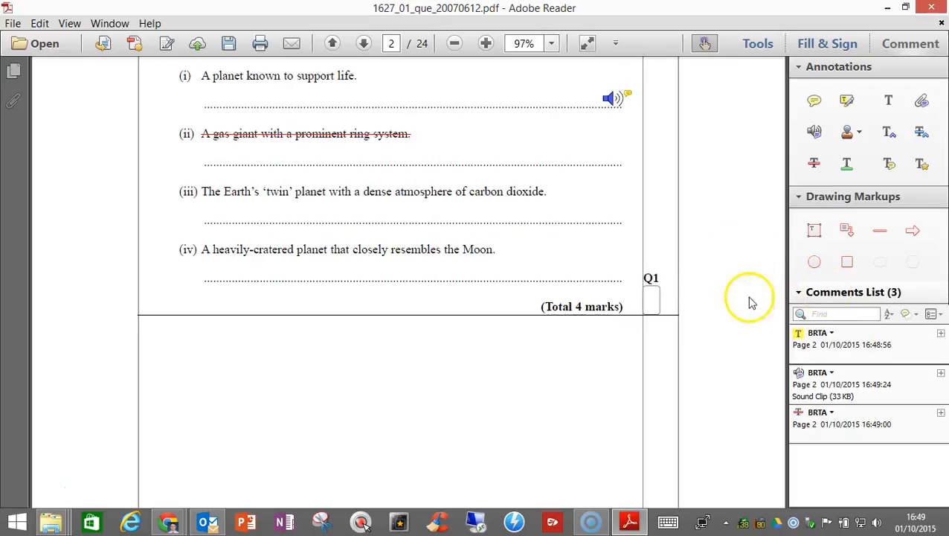
scroll(585, 241, up, 2)
scroll(585, 242, down, 4)
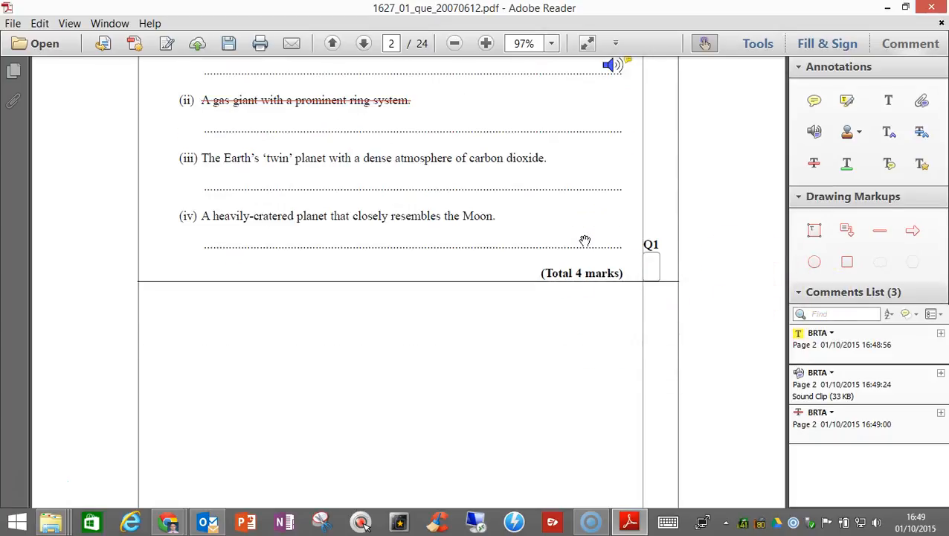
scroll(585, 241, up, 1)
click(823, 45)
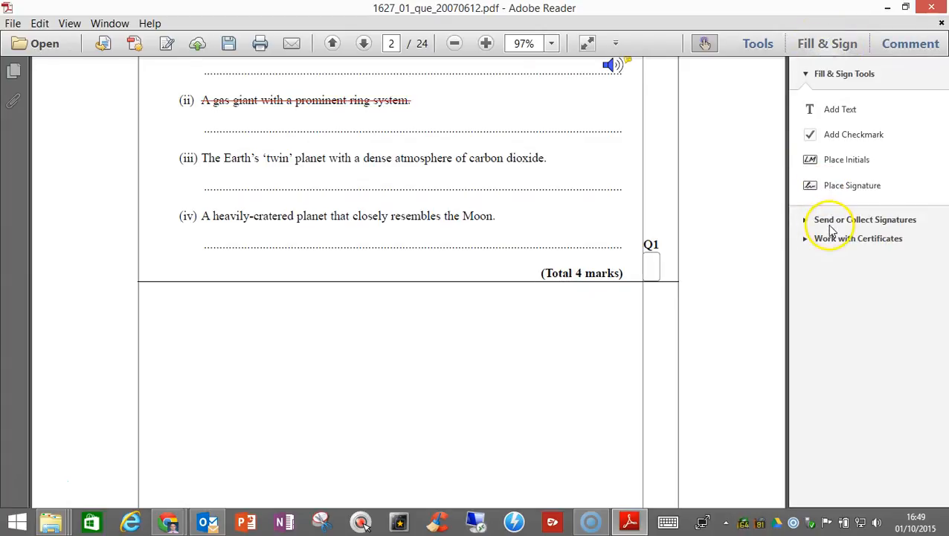
click(810, 137)
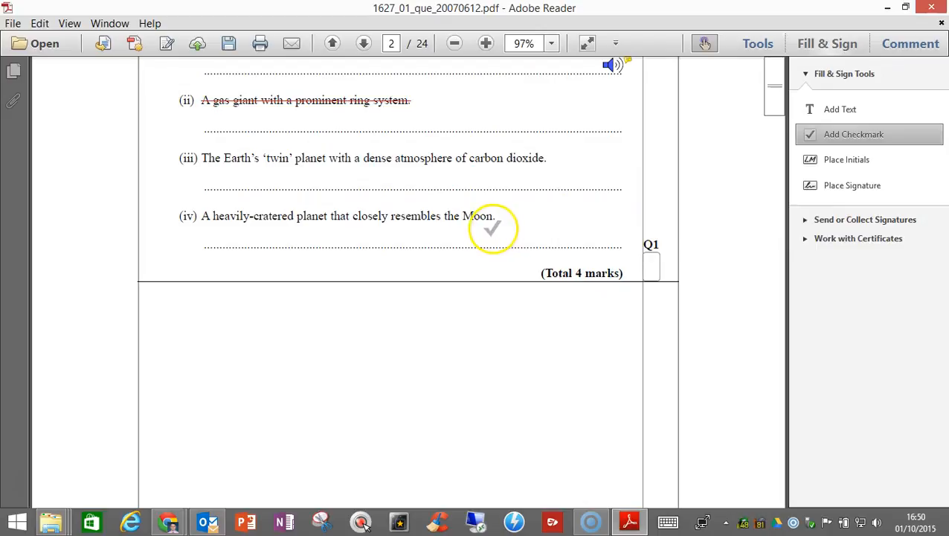
click(506, 218)
click(560, 164)
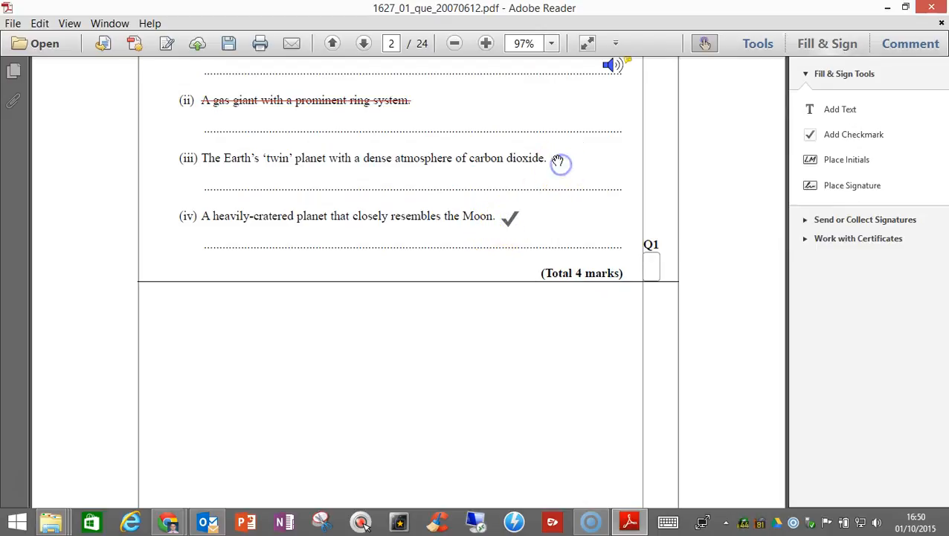
click(811, 112)
click(829, 139)
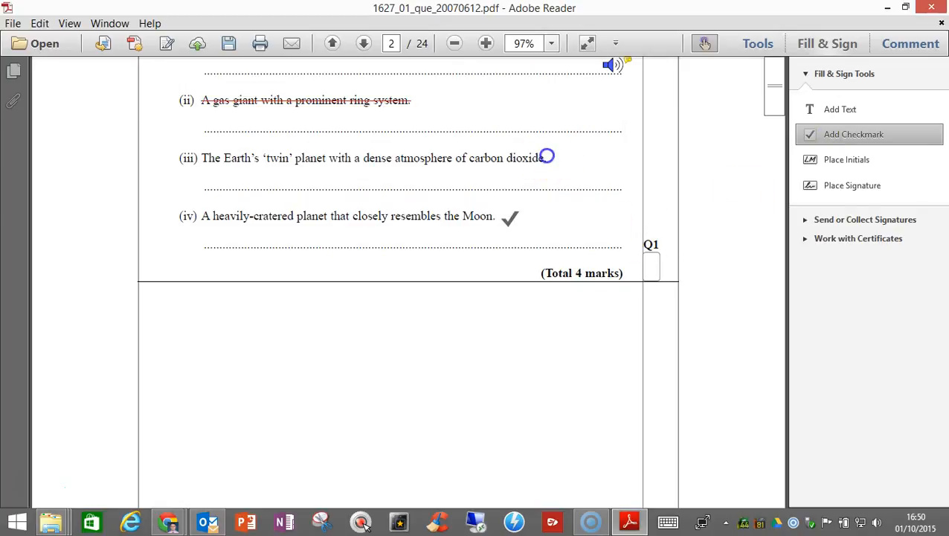
click(547, 157)
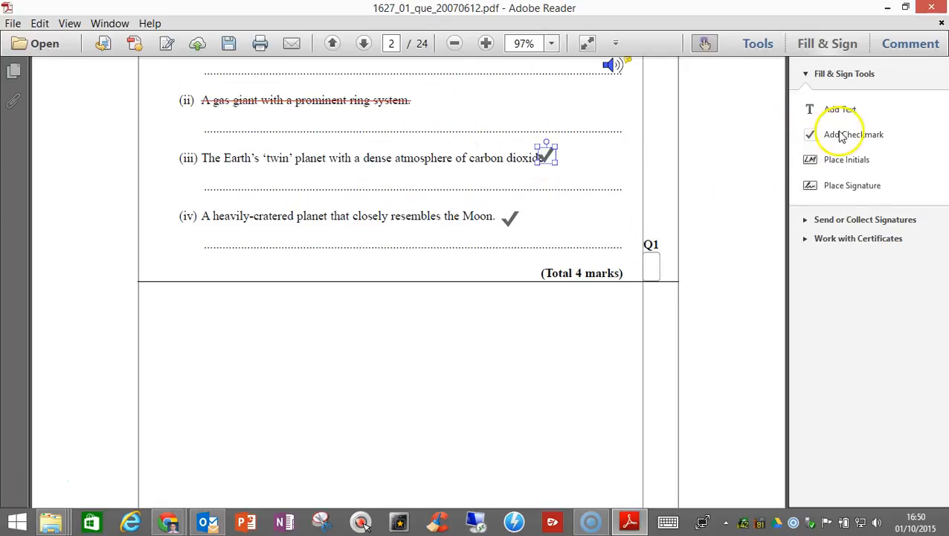
Create a hand-drawn signature and place it beside the part (i) statement "A planet known to support life.".
click(843, 191)
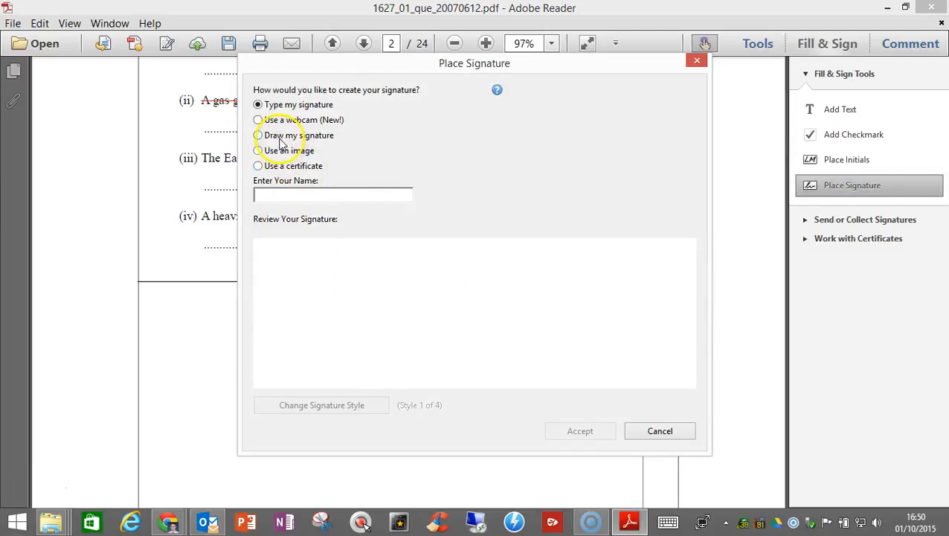
click(275, 138)
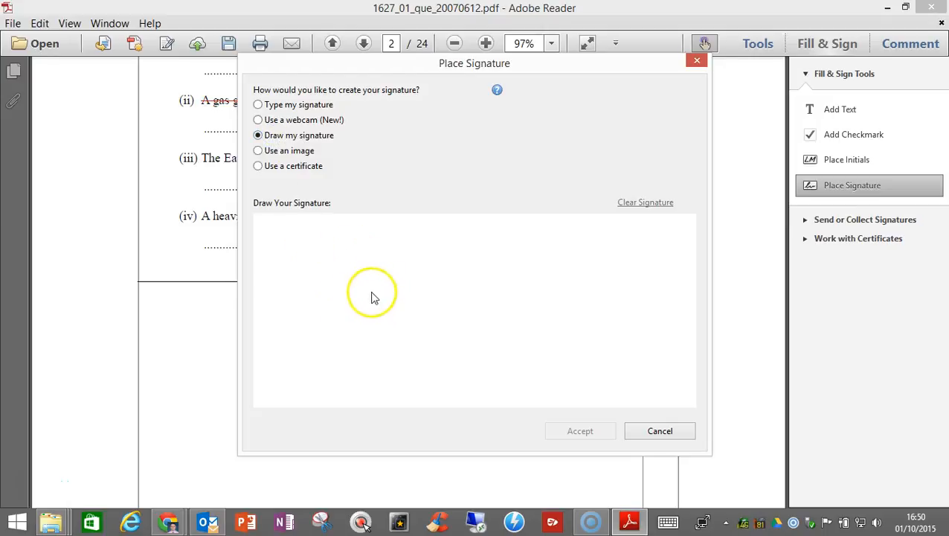
drag(363, 265, 418, 265)
drag(407, 287, 419, 307)
mouse_move(471, 292)
mouse_down()
mouse_move(511, 308)
mouse_move(593, 313)
mouse_up()
click(550, 425)
click(575, 433)
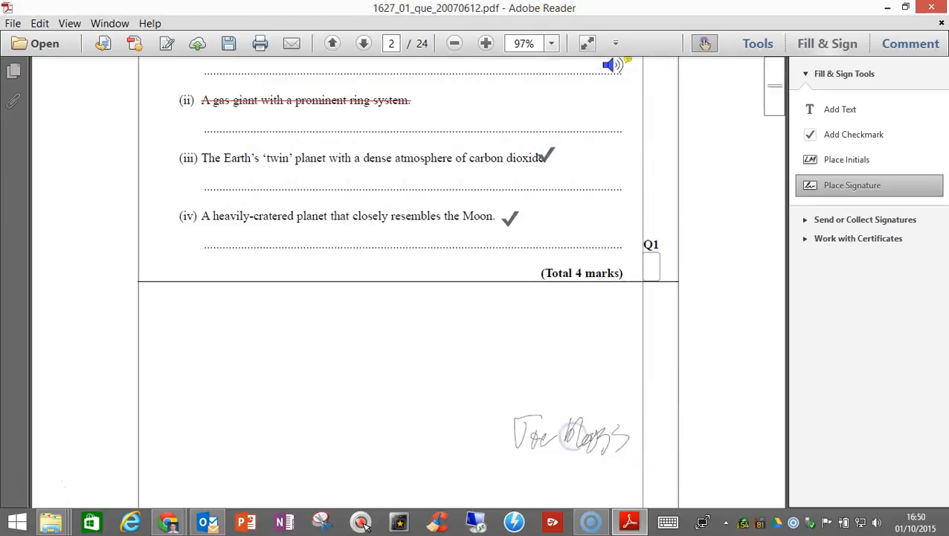
scroll(468, 262, up, 5)
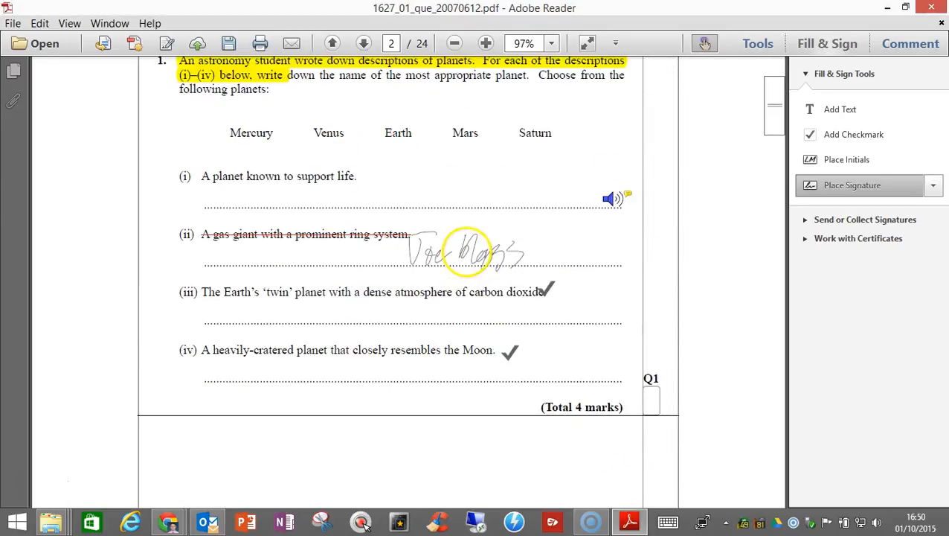
click(431, 207)
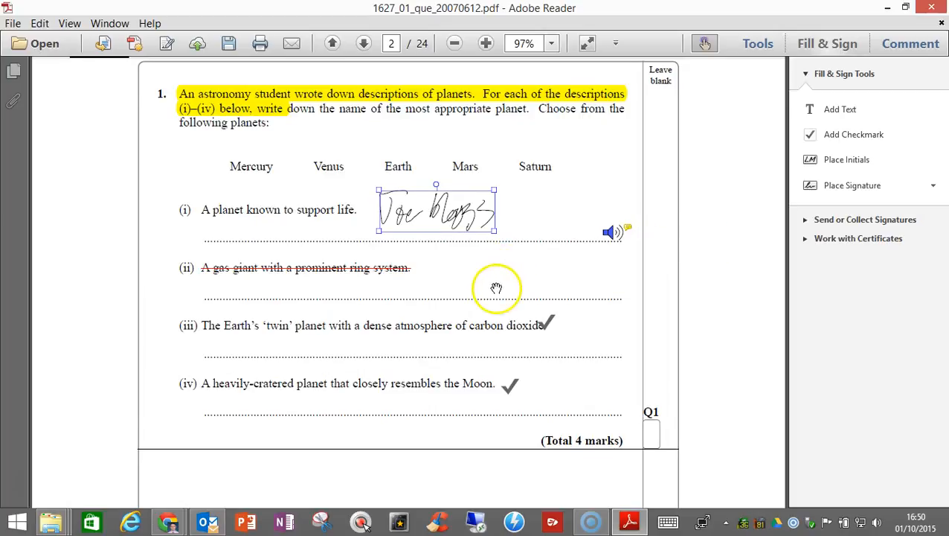
scroll(496, 291, down, 2)
scroll(496, 291, down, 1)
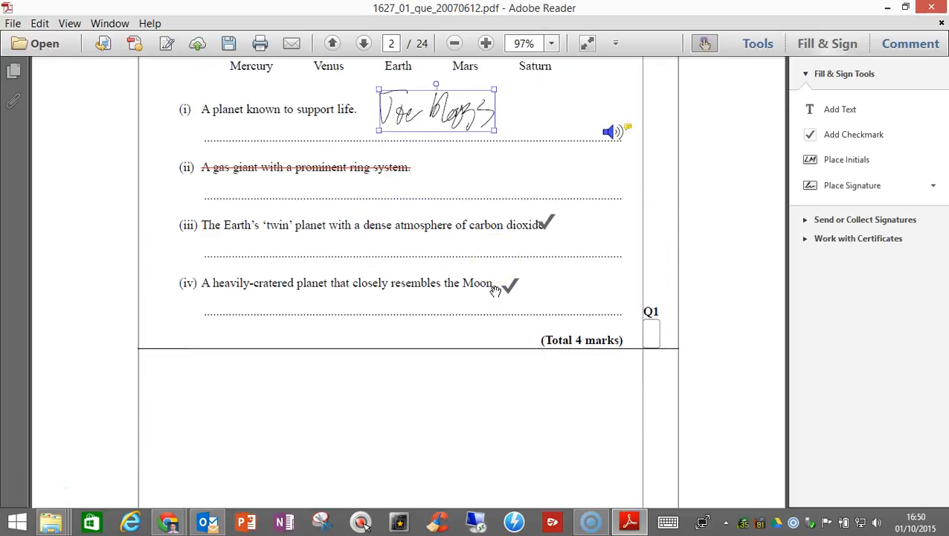
scroll(496, 283, up, 1)
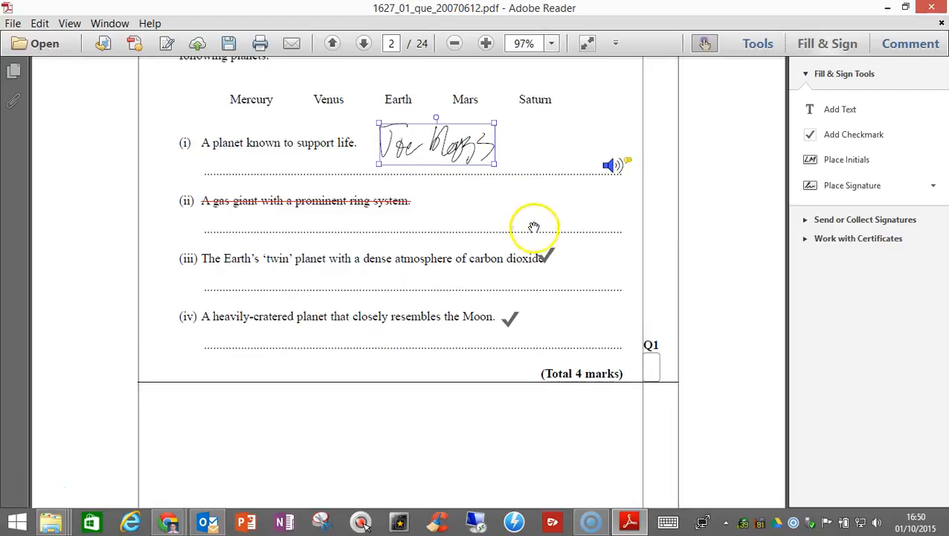
scroll(534, 243, up, 1)
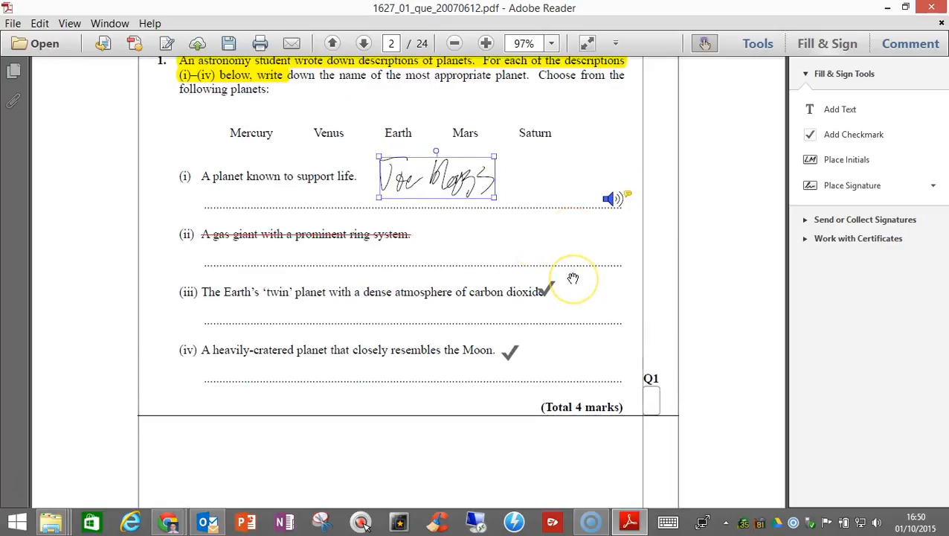
scroll(573, 357, up, 1)
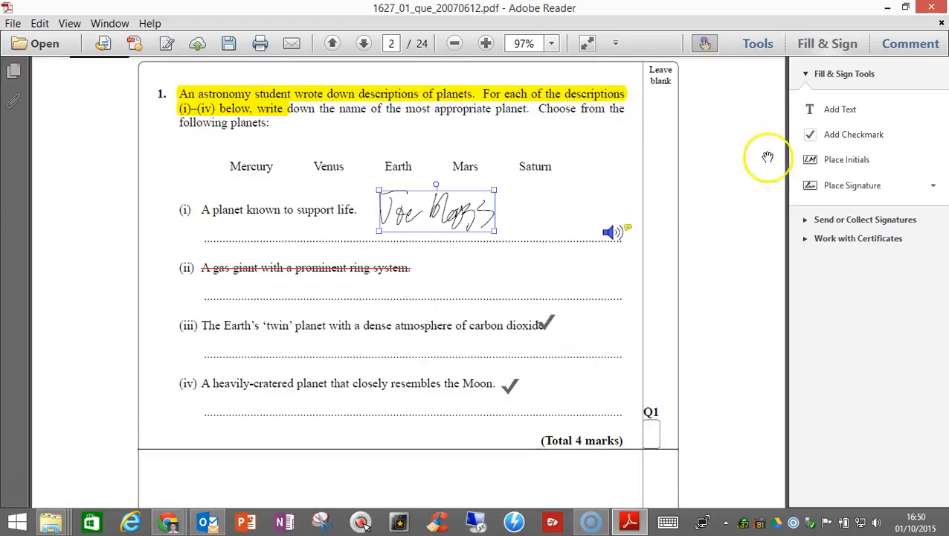
Find the part (ii) strikethrough in the comments list and delete it.
click(913, 46)
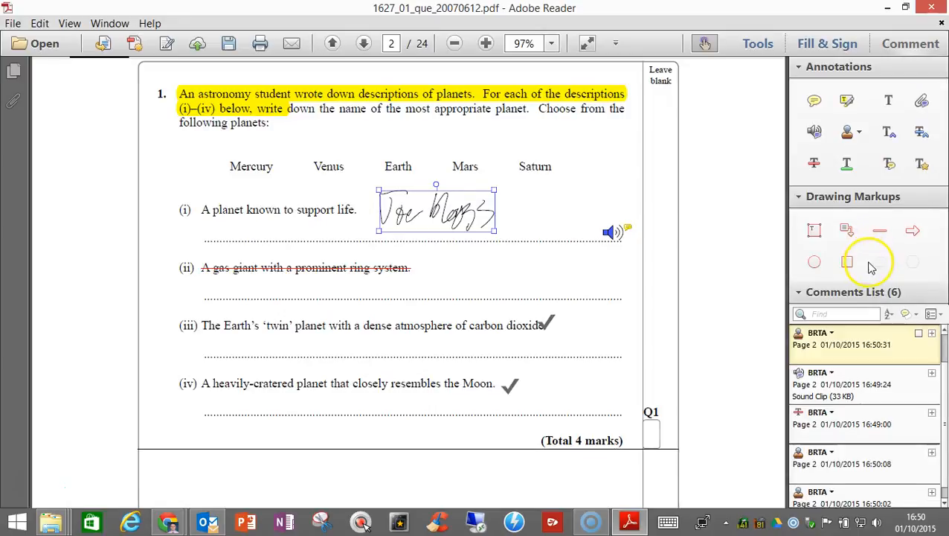
scroll(944, 348, up, 1)
drag(944, 405, 945, 449)
click(870, 409)
key(Delete)
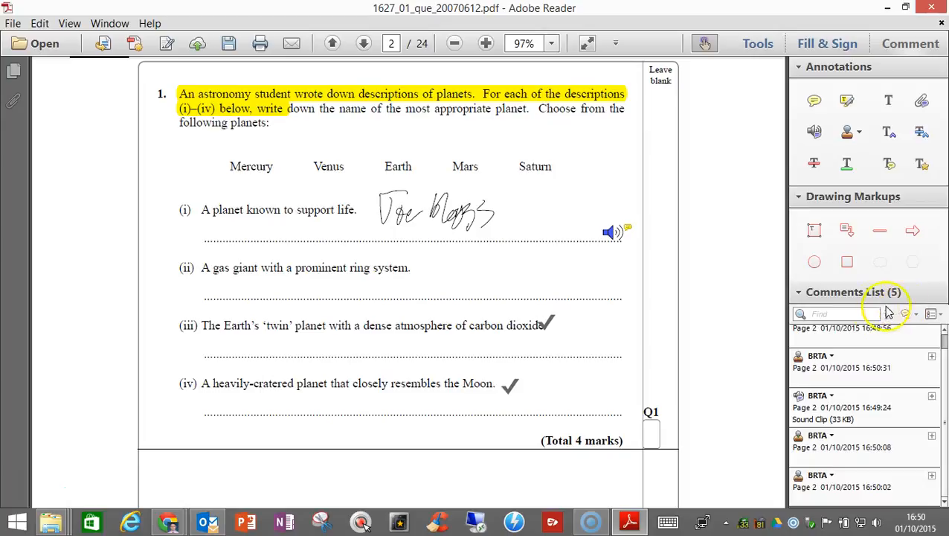
Handwrite "this is the correct answer" freehand in red on the part (ii) answer line and draw a wavy line on the part (iii) line.
scroll(870, 259, down, 1)
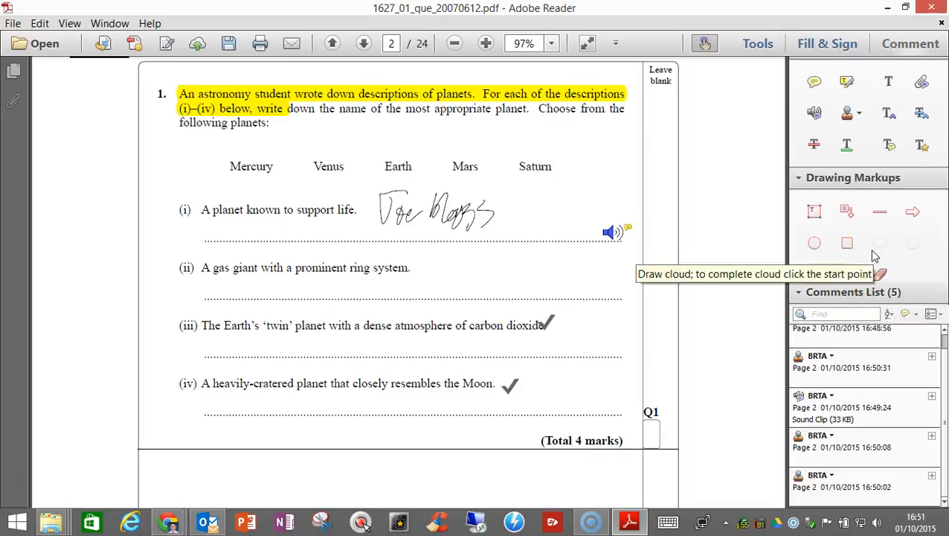
scroll(875, 256, down, 1)
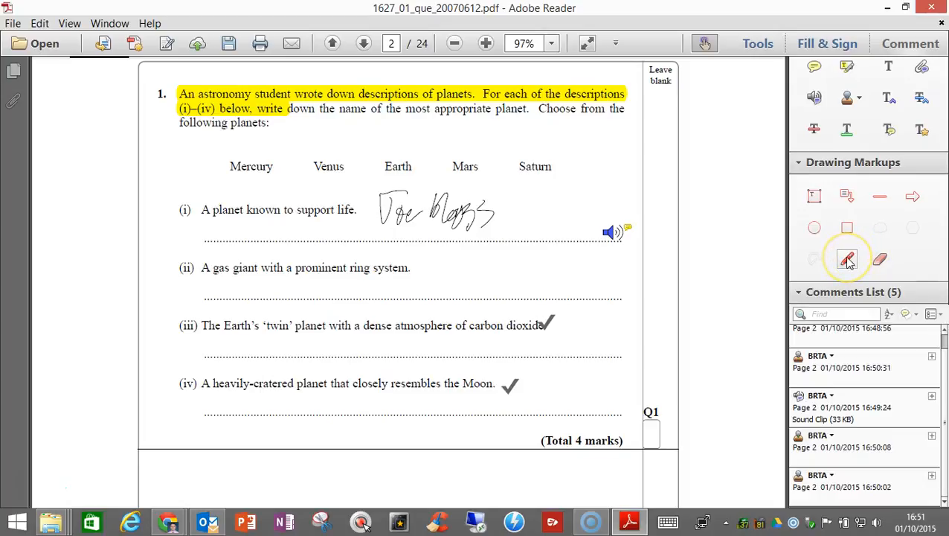
click(848, 260)
click(753, 353)
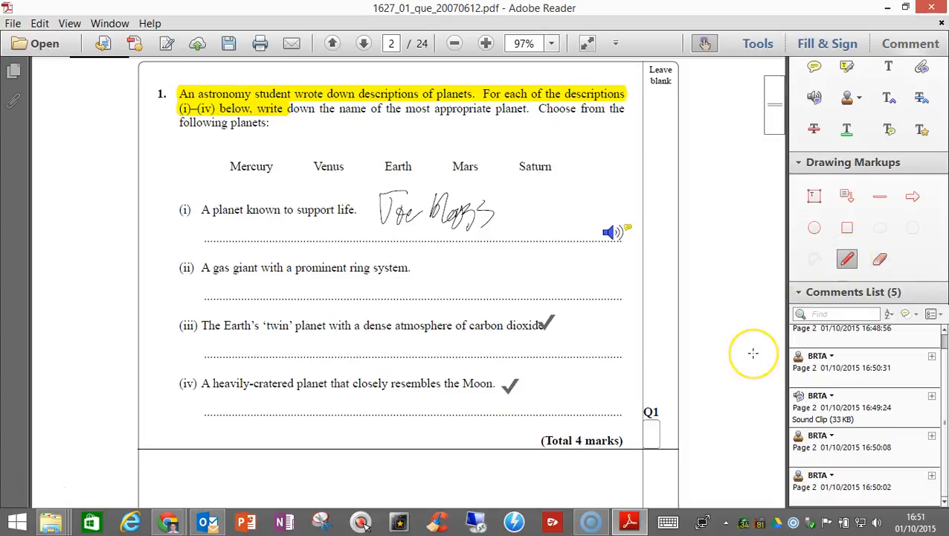
mouse_move(279, 278)
mouse_down()
mouse_move(274, 299)
mouse_move(340, 294)
mouse_move(377, 275)
mouse_move(430, 290)
mouse_move(452, 282)
mouse_up()
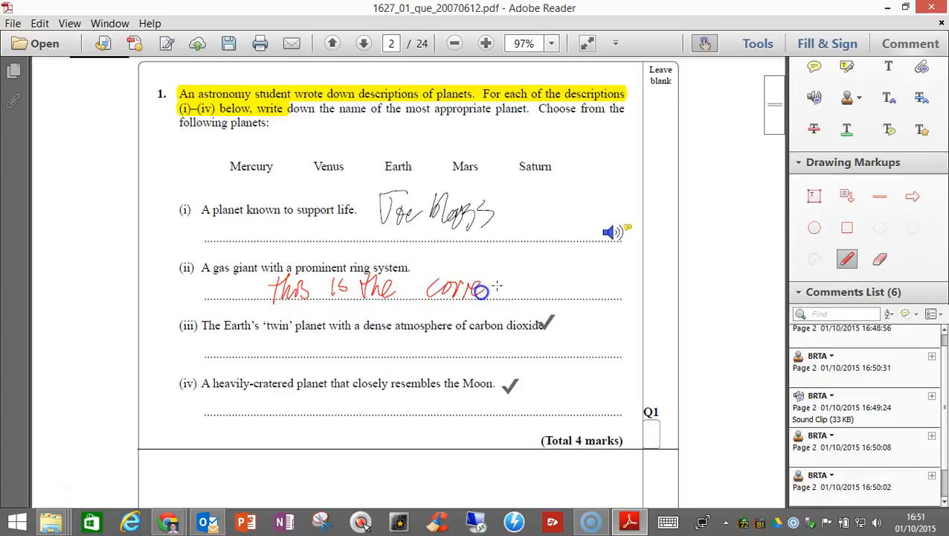
mouse_move(550, 291)
mouse_down()
mouse_move(575, 295)
mouse_move(573, 284)
mouse_up()
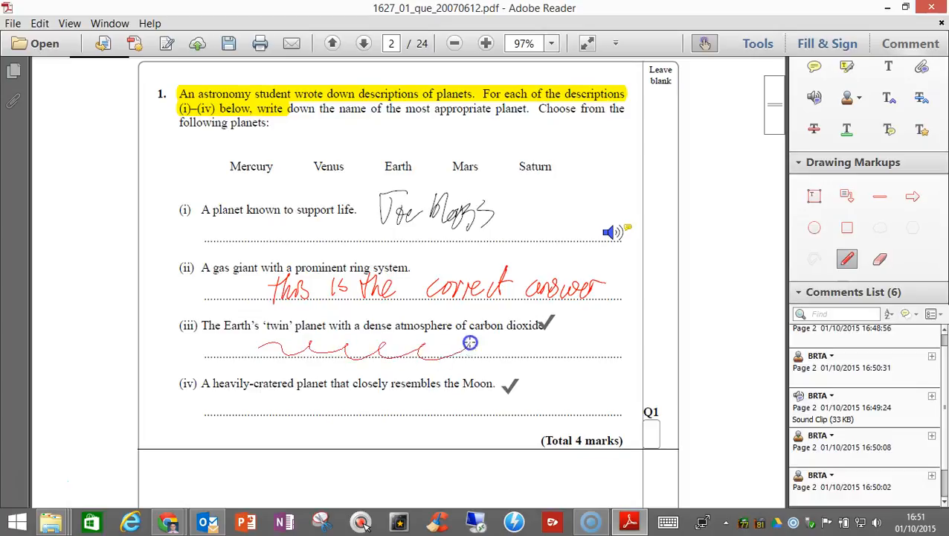
drag(587, 350, 586, 351)
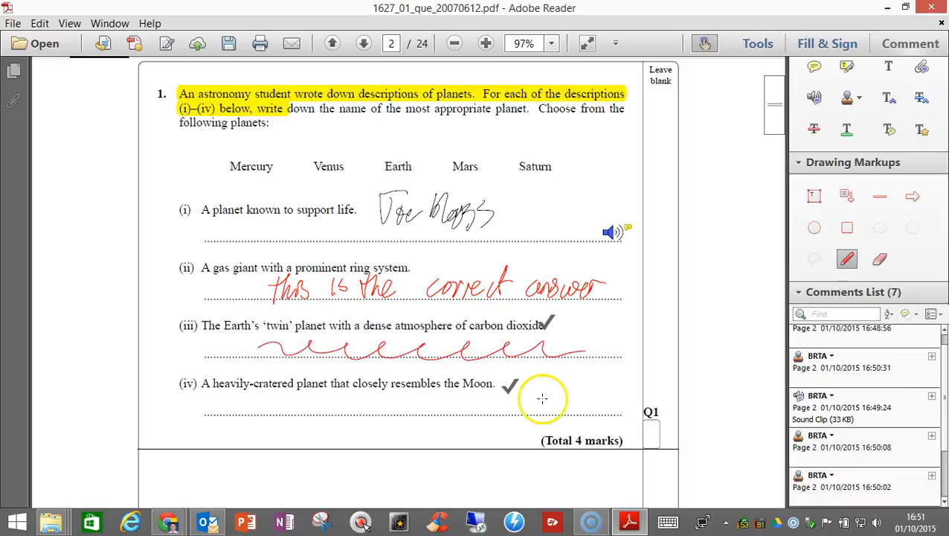
Look over the annotated question 1 page from its heading down to the page footer.
scroll(515, 240, down, 3)
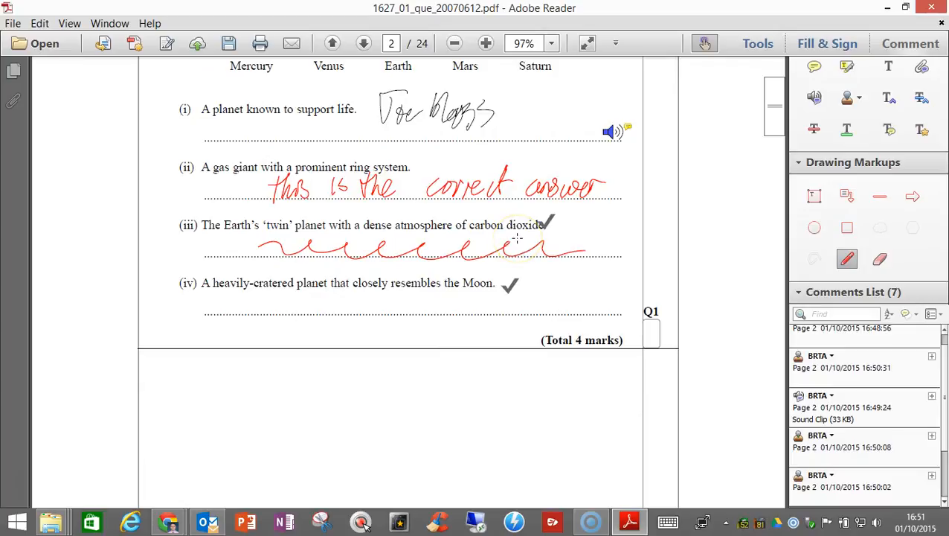
scroll(530, 250, down, 8)
scroll(530, 250, up, 6)
scroll(532, 250, up, 5)
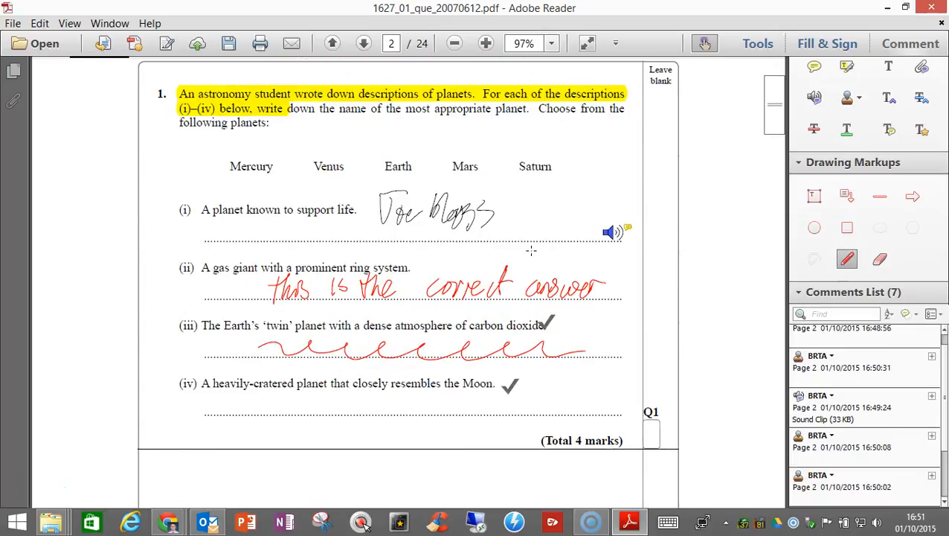
scroll(530, 252, up, 8)
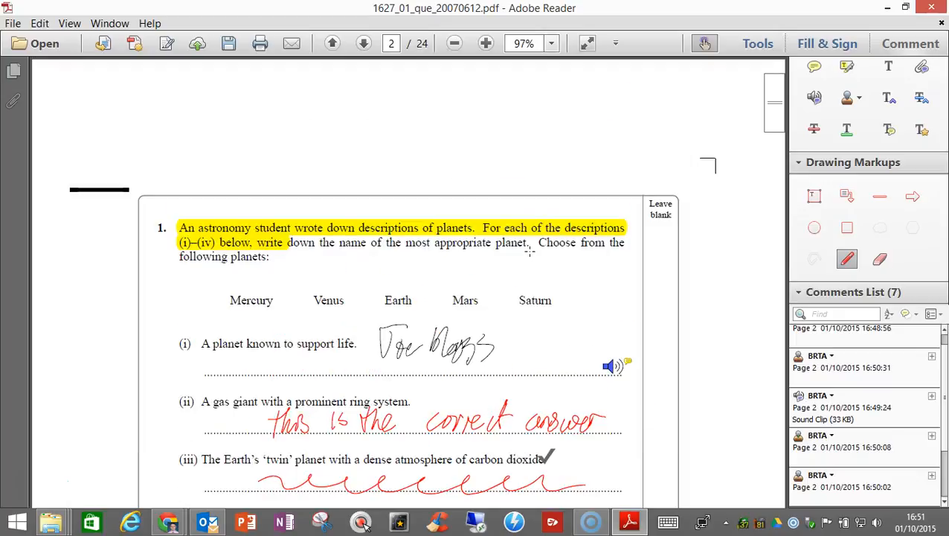
scroll(530, 252, down, 8)
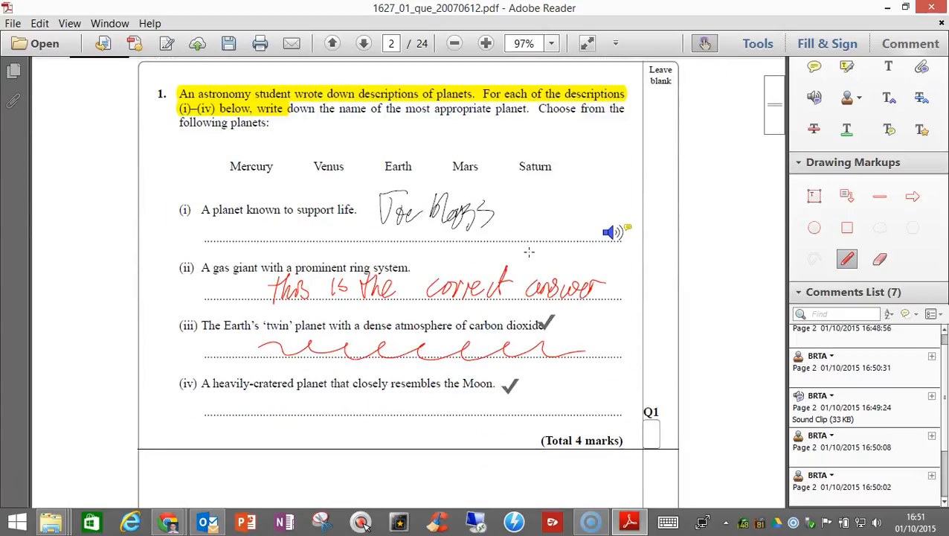
scroll(530, 260, down, 12)
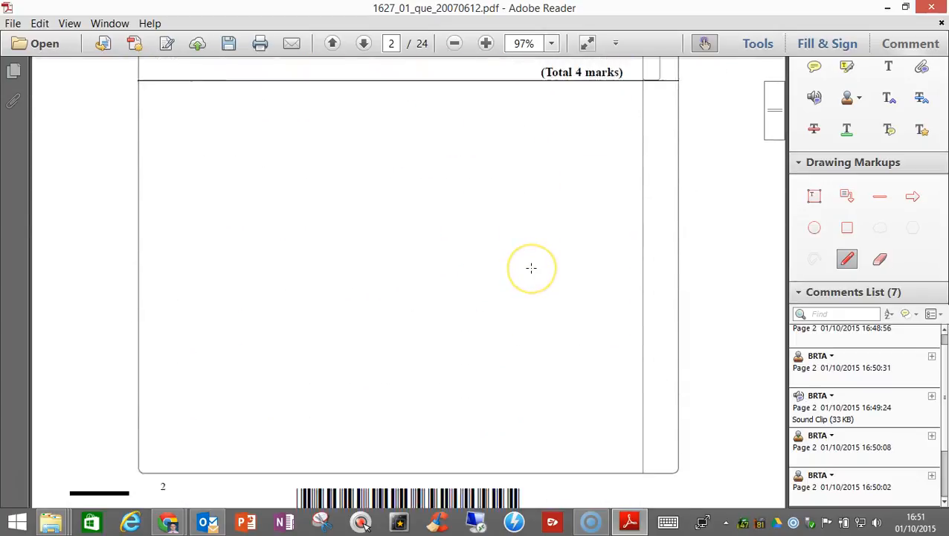
scroll(531, 268, up, 12)
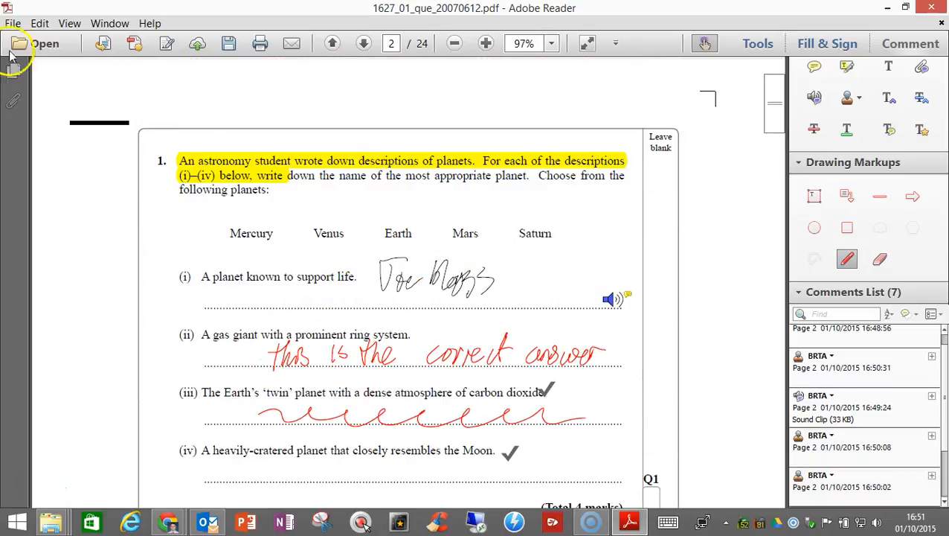
Save the annotated paper to the Desktop as 1627_01_que_20070612-signed.pdf.
click(10, 24)
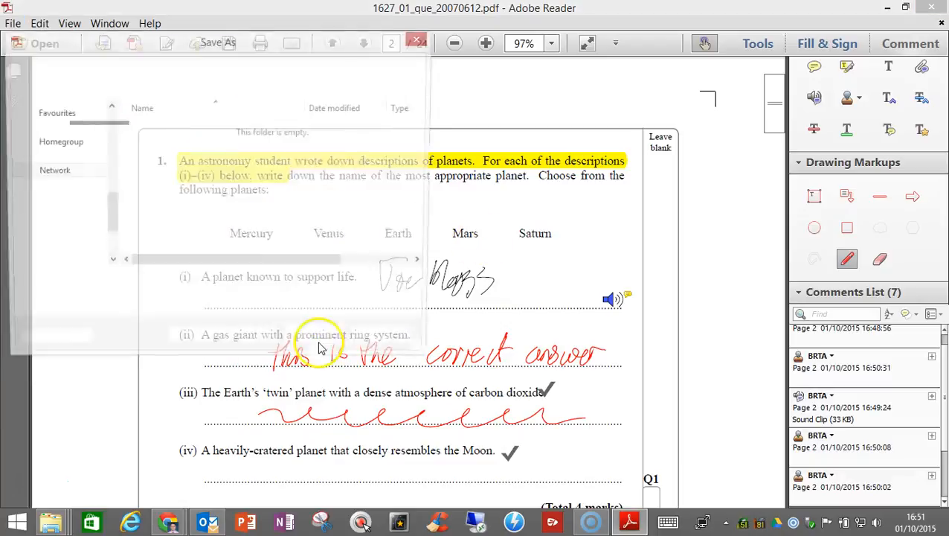
drag(110, 240, 106, 182)
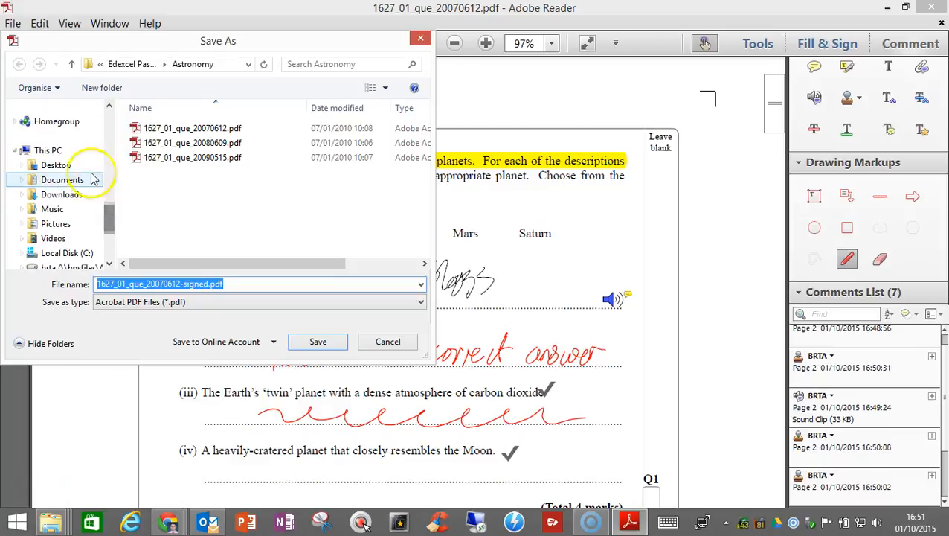
click(49, 164)
click(312, 350)
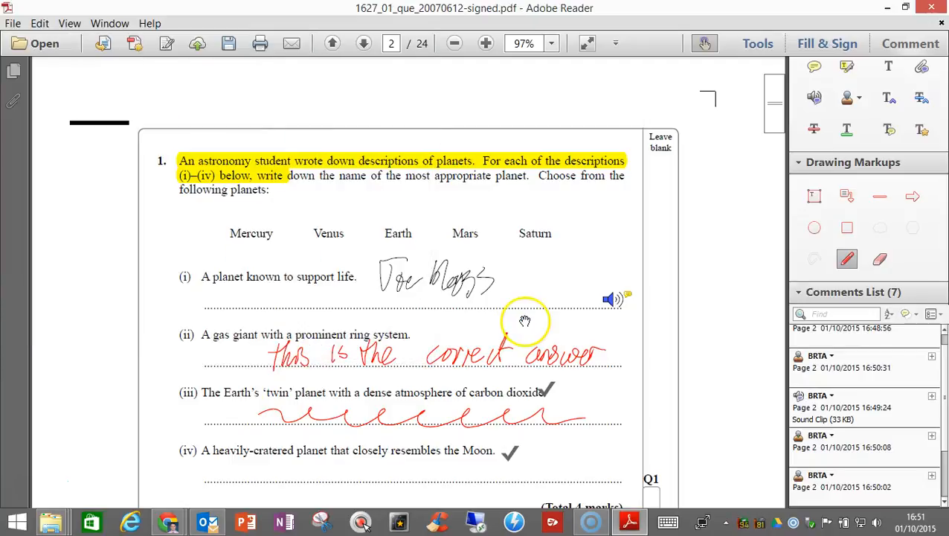
click(813, 66)
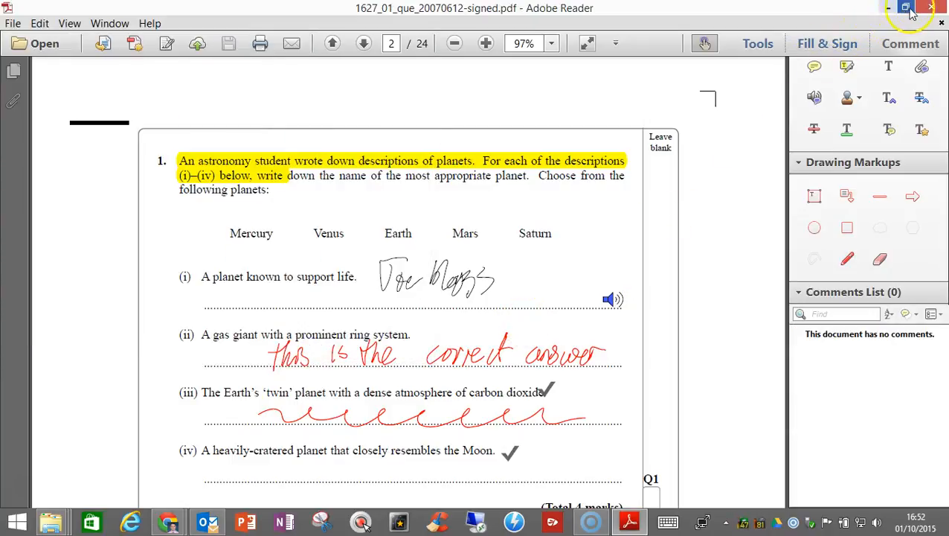
Close the PDF, put away the Astronomy folder window, and reopen the signed PDF from the desktop to check question 1's annotations.
click(935, 10)
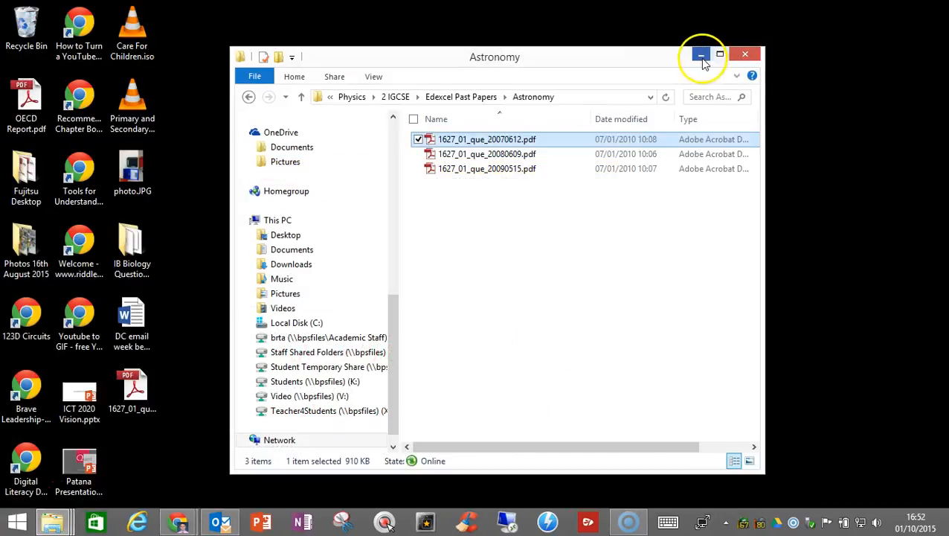
click(744, 44)
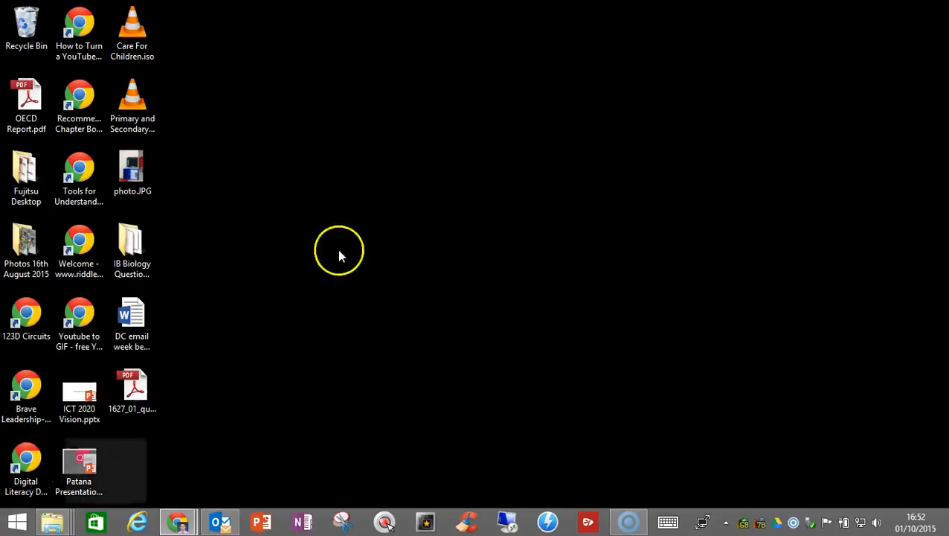
double_click(134, 392)
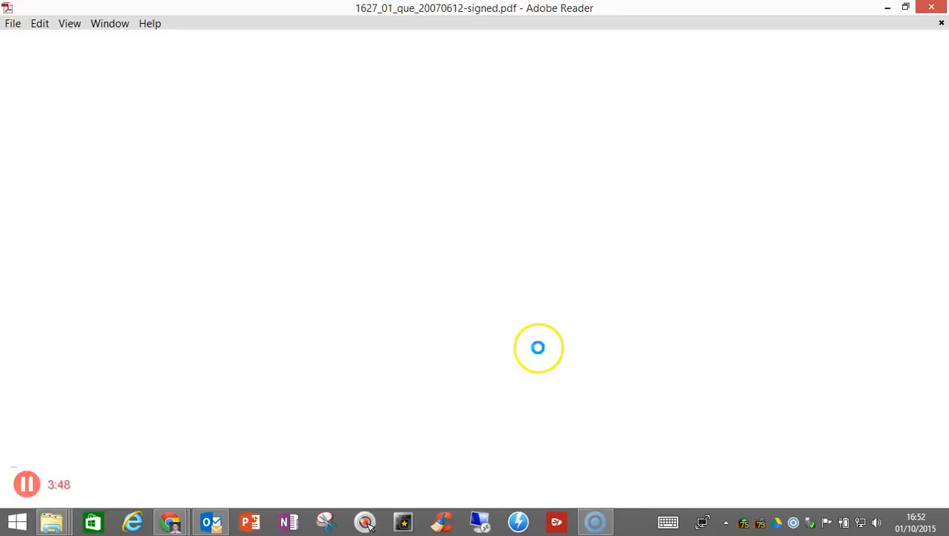
scroll(531, 302, down, 15)
scroll(512, 338, down, 14)
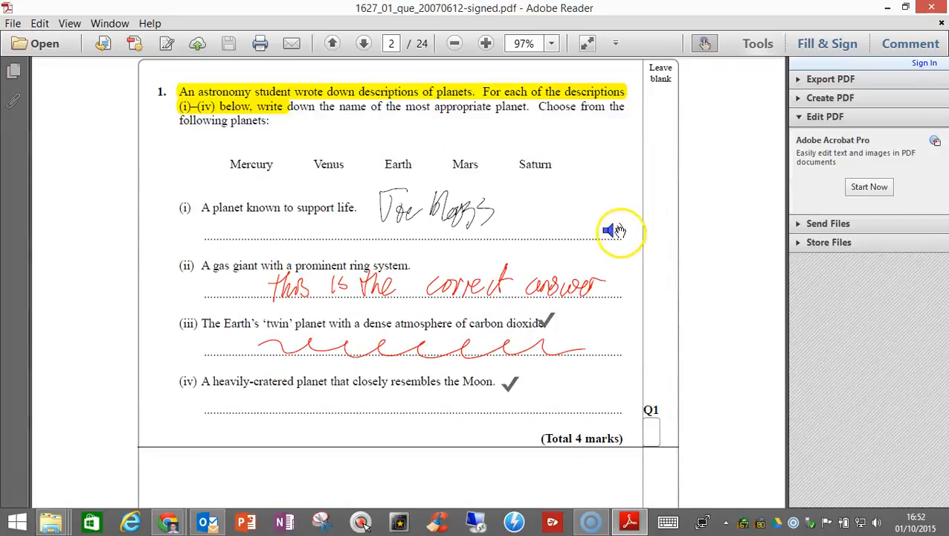